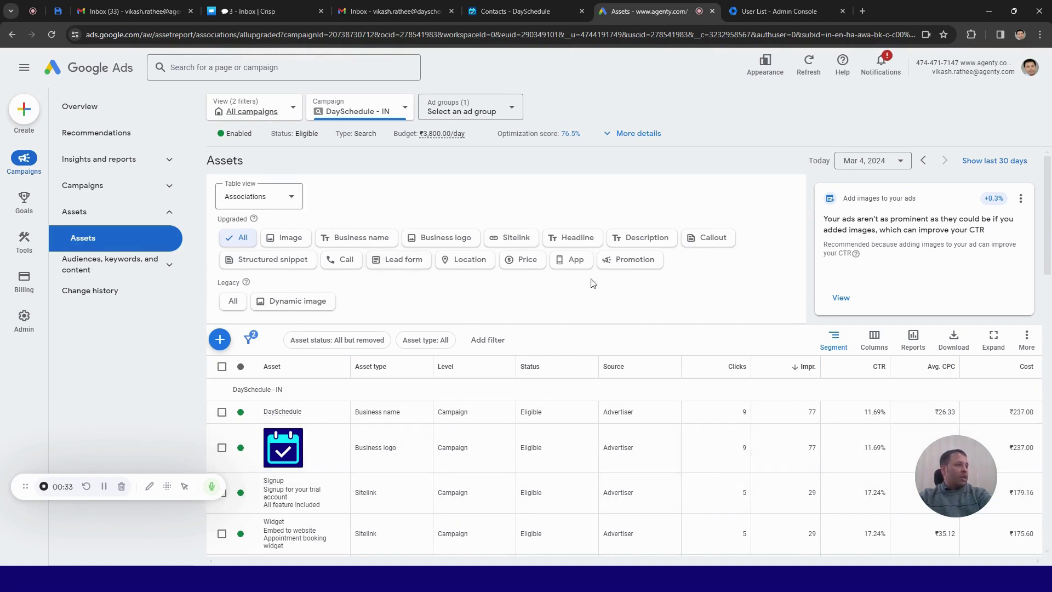
# - Filter the campaign's assets to lead forms and add the existing Appointment scheduling tool form
pyautogui.click(396, 261)
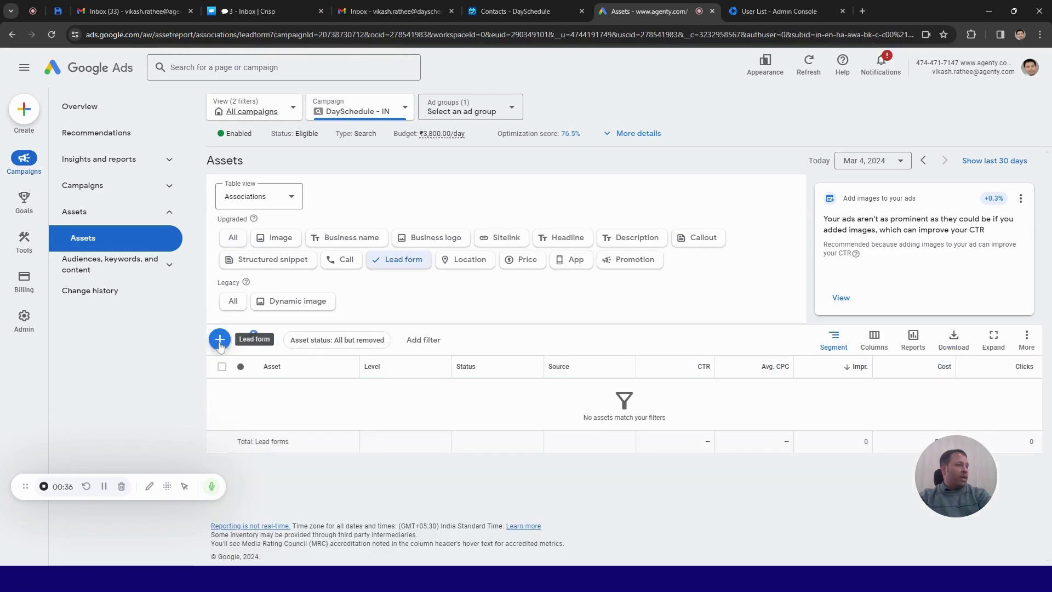
pyautogui.click(220, 340)
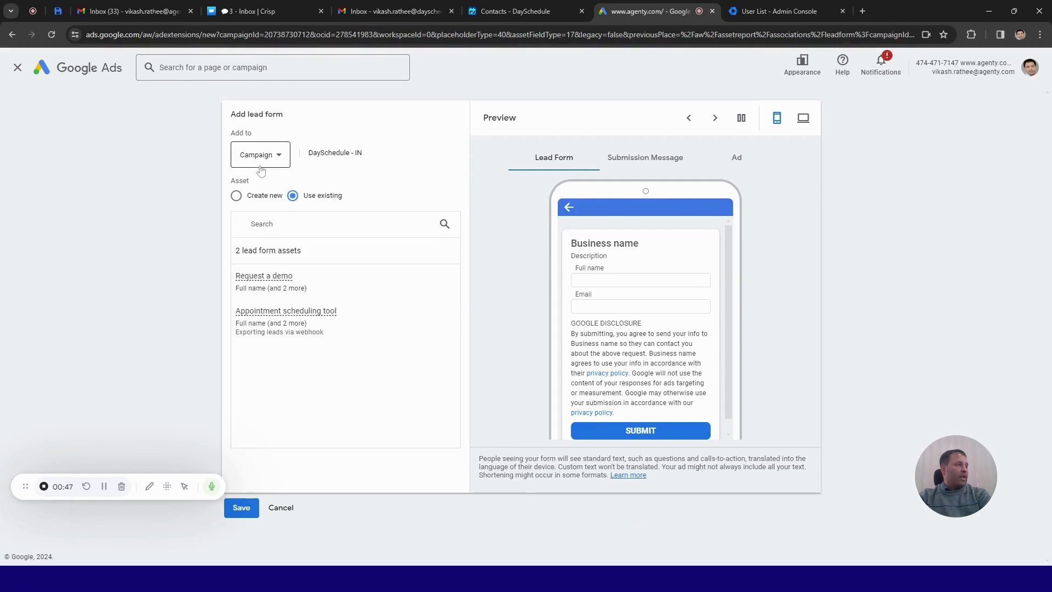
pyautogui.click(237, 196)
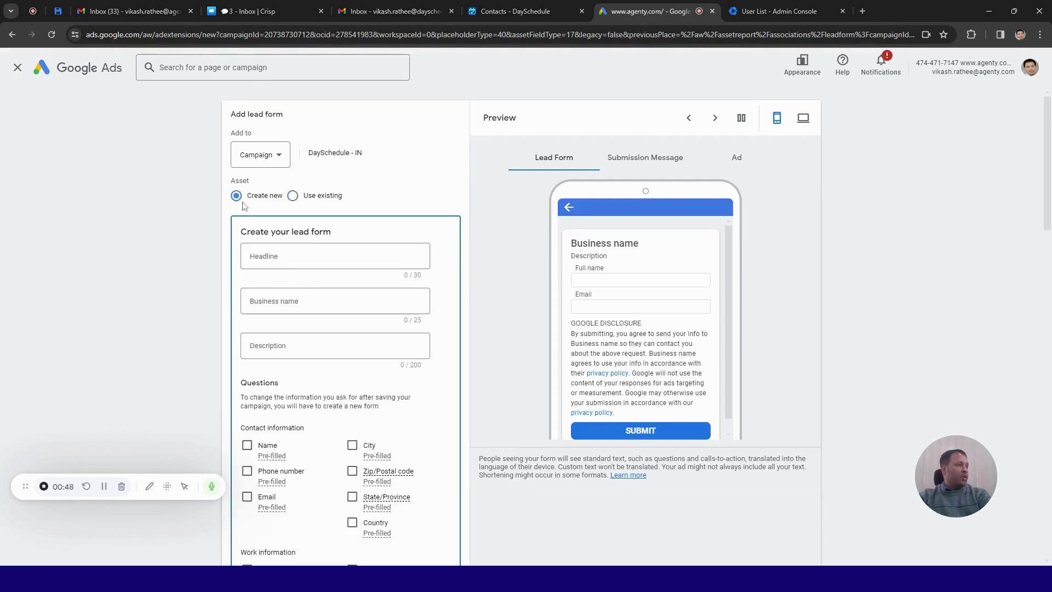
pyautogui.click(306, 196)
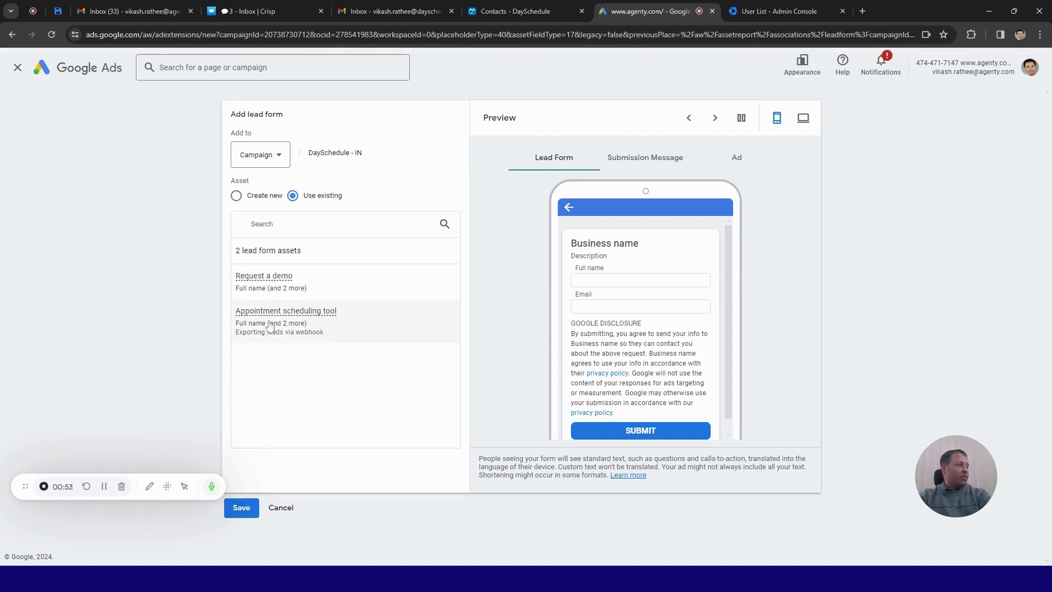
pyautogui.moveTo(373, 334)
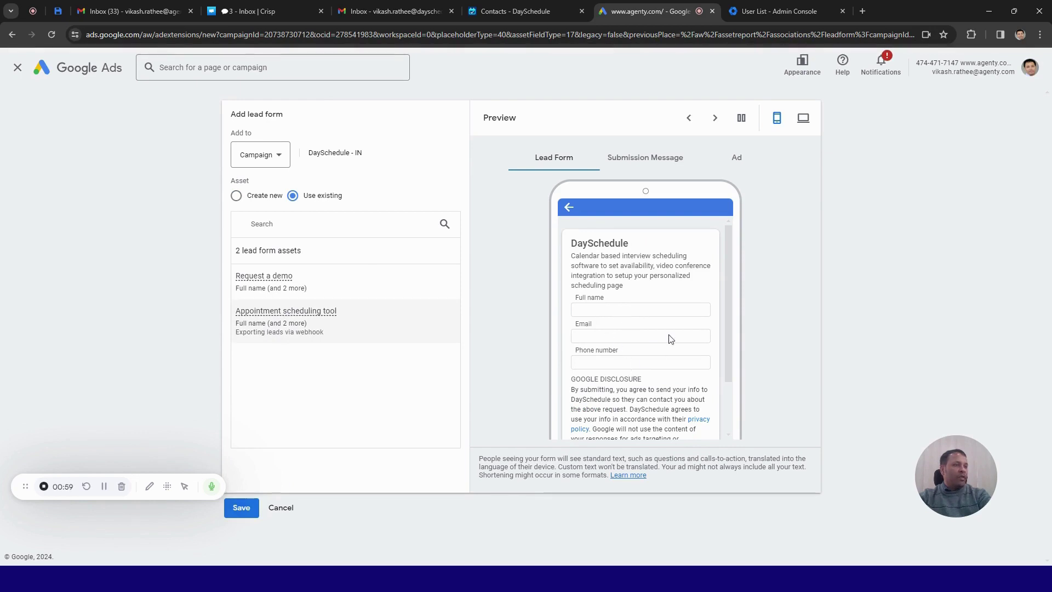
pyautogui.scroll(-2, 668, 338)
pyautogui.scroll(2, 669, 338)
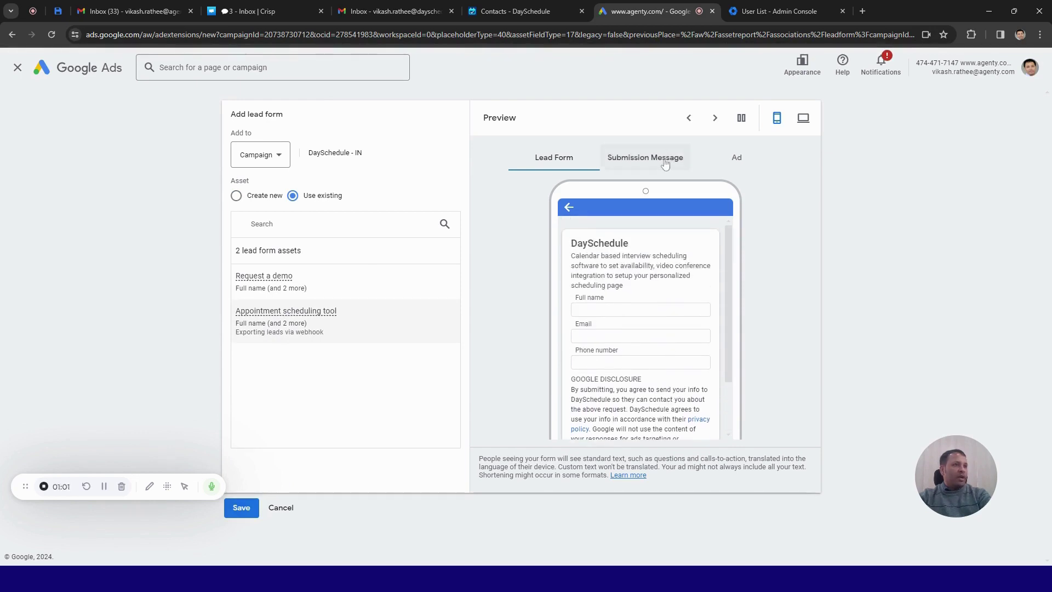
# - Preview the form's submission message and ad, then save it to DaySchedule - IN
pyautogui.click(657, 159)
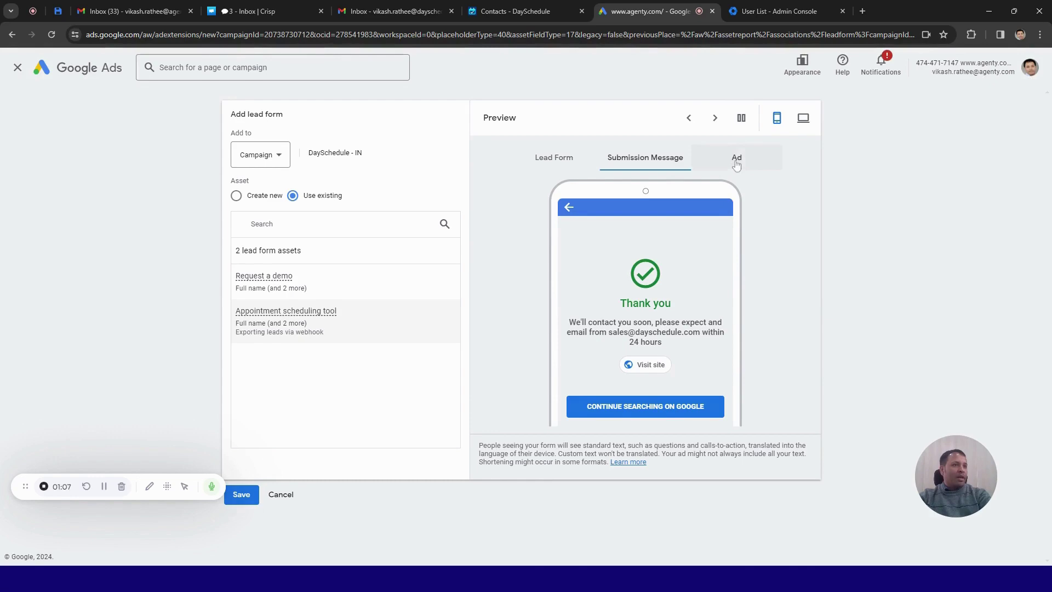
pyautogui.click(737, 159)
pyautogui.scroll(-1, 669, 359)
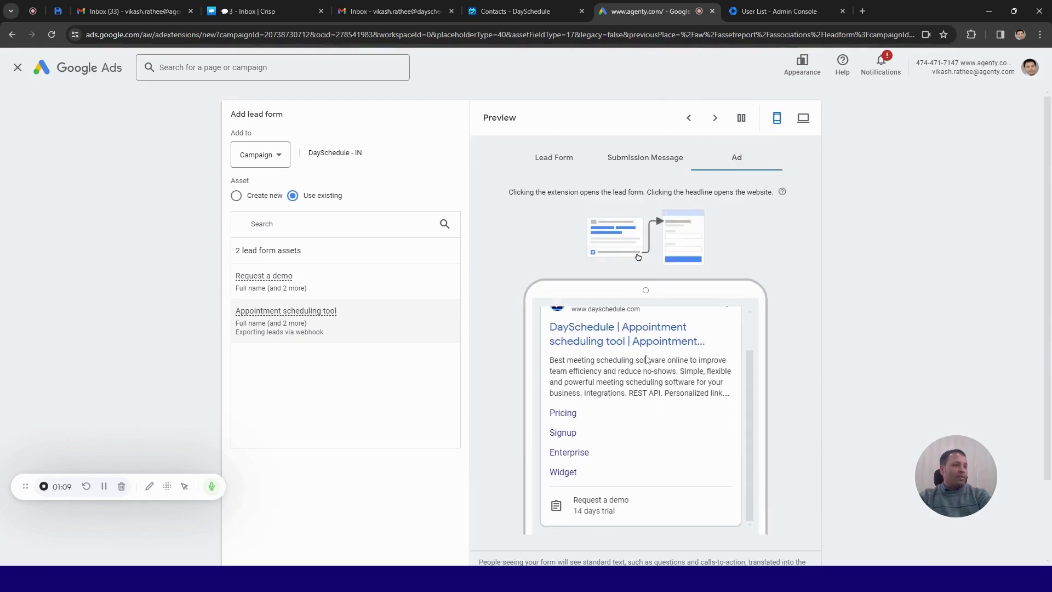
pyautogui.scroll(1, 647, 360)
pyautogui.scroll(-2, 447, 312)
pyautogui.click(247, 517)
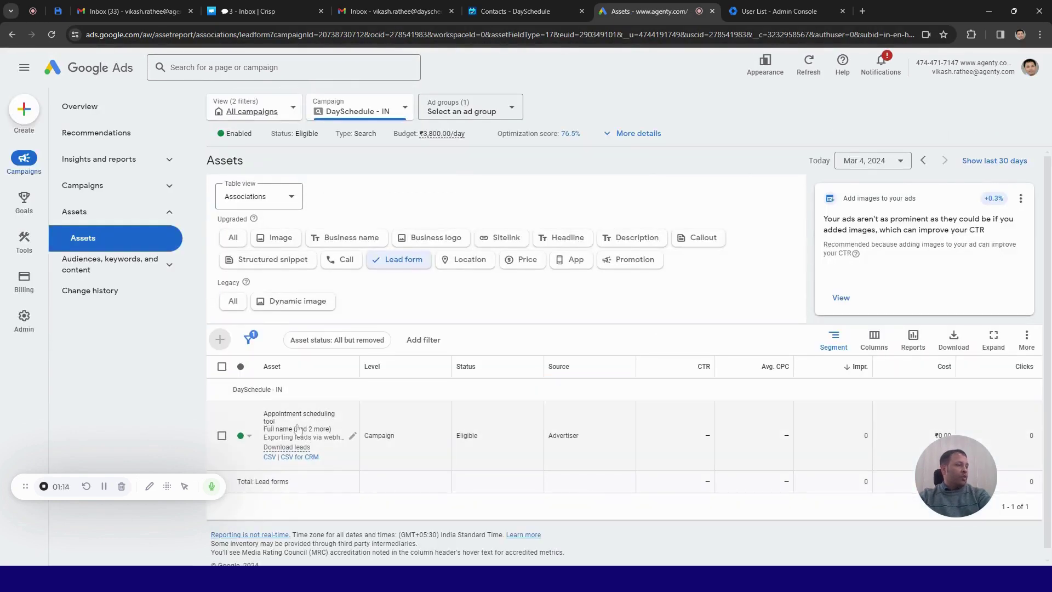
# - Open the Appointment scheduling tool lead form for editing at its Export leads section
pyautogui.moveTo(340, 431)
pyautogui.click(353, 439)
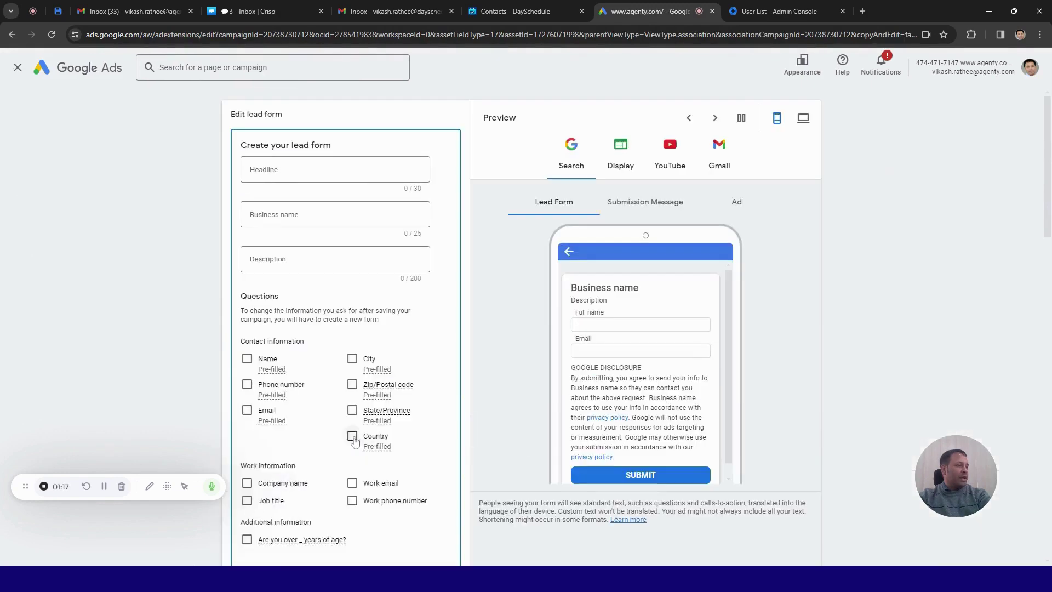
pyautogui.scroll(-7, 438, 340)
pyautogui.scroll(-15, 454, 349)
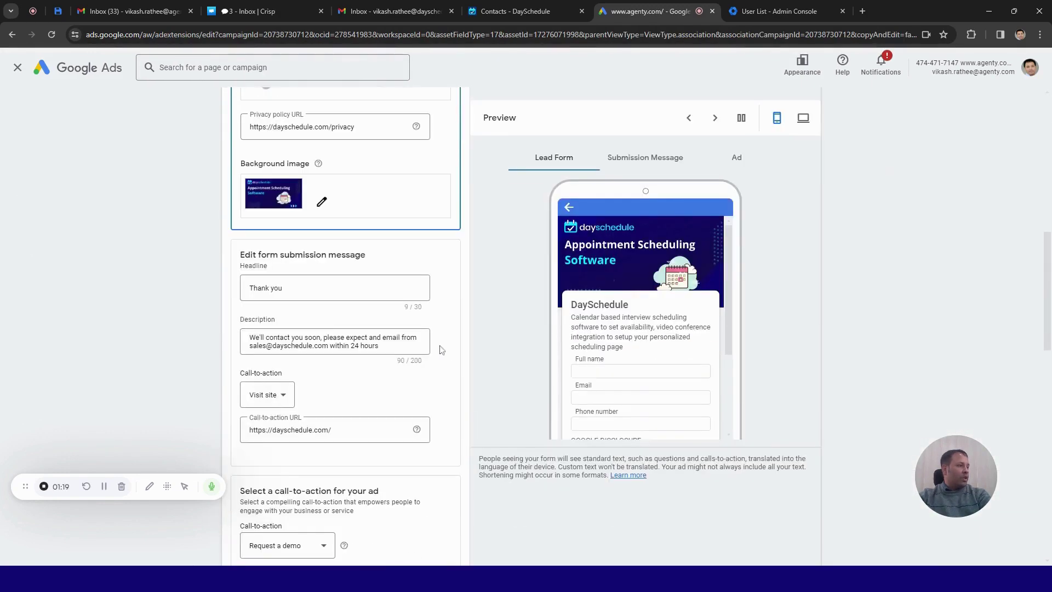
pyautogui.scroll(-3, 437, 361)
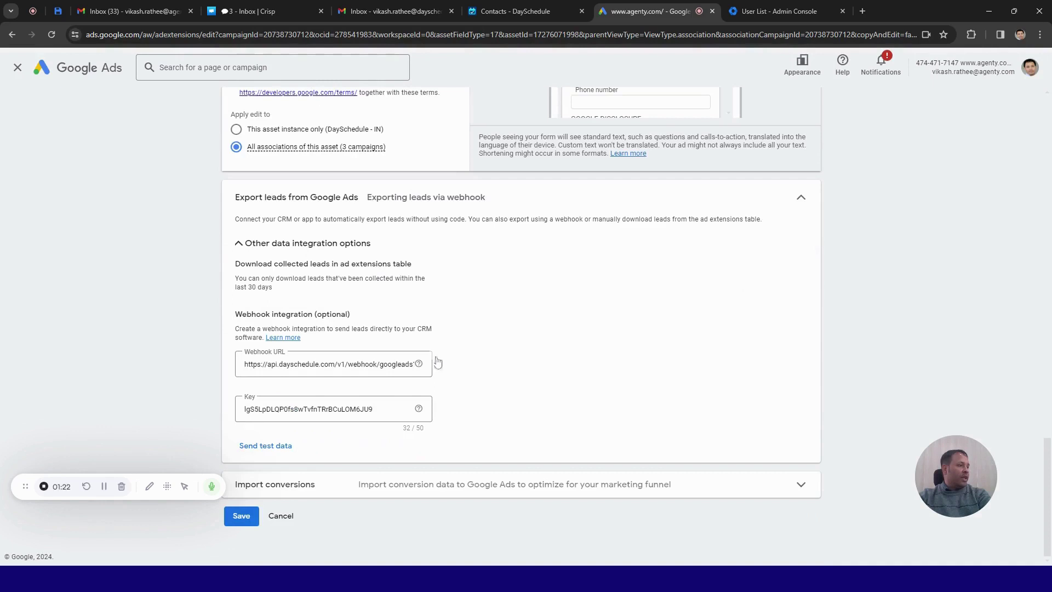
# - Clear the old values from the webhook Key and Webhook URL fields
pyautogui.click(329, 409)
pyautogui.hotkey('ctrl', 'a')
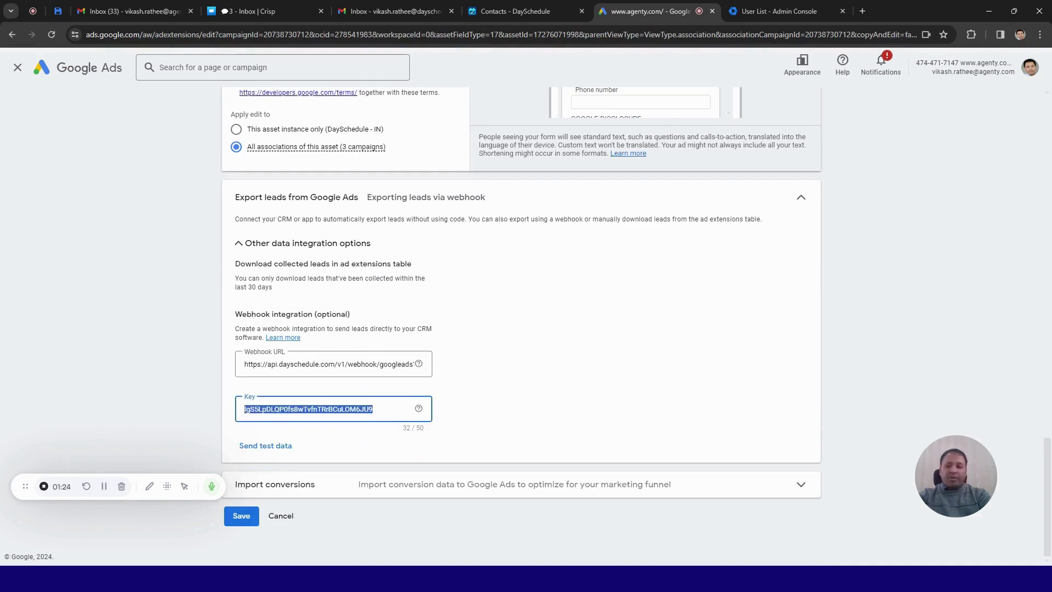
pyautogui.press('BackSpace')
pyautogui.click(329, 364)
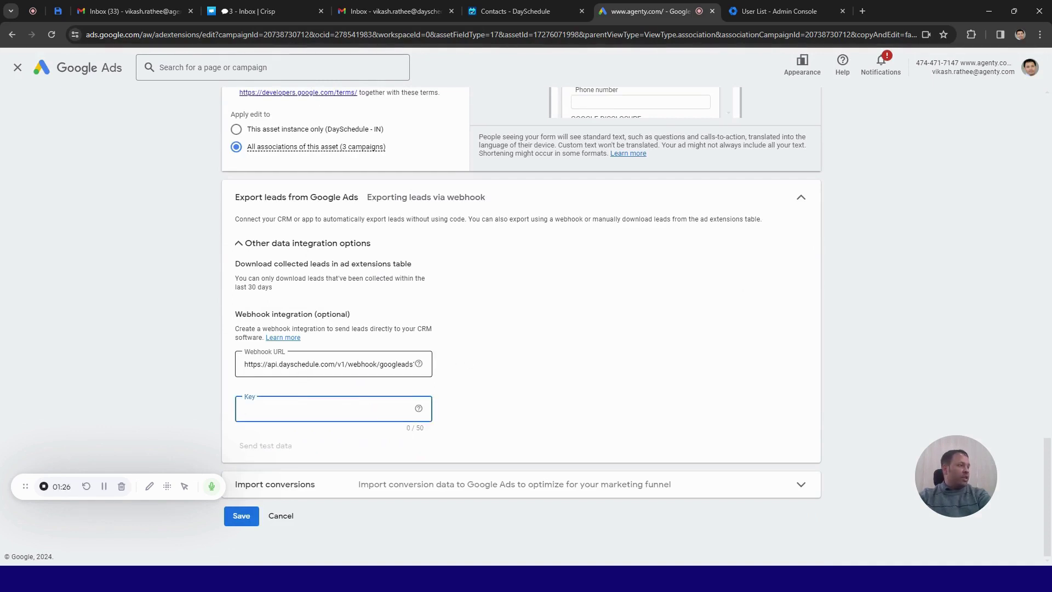
pyautogui.hotkey('ctrl', 'a')
pyautogui.press('BackSpace')
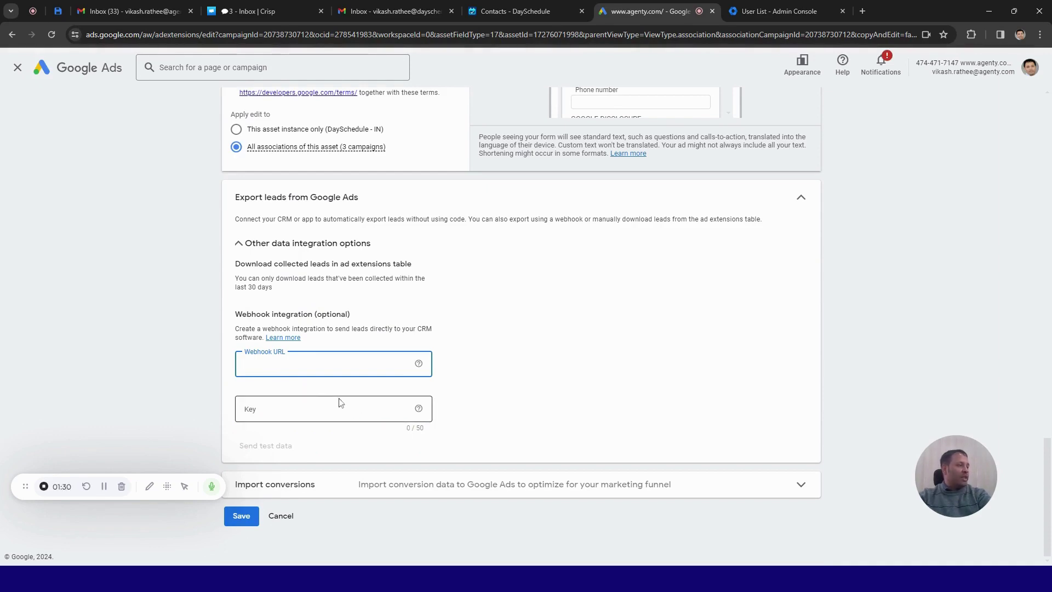
# - Copy the googleleads webhook endpoint from DaySchedule's CRM API page
pyautogui.click(520, 13)
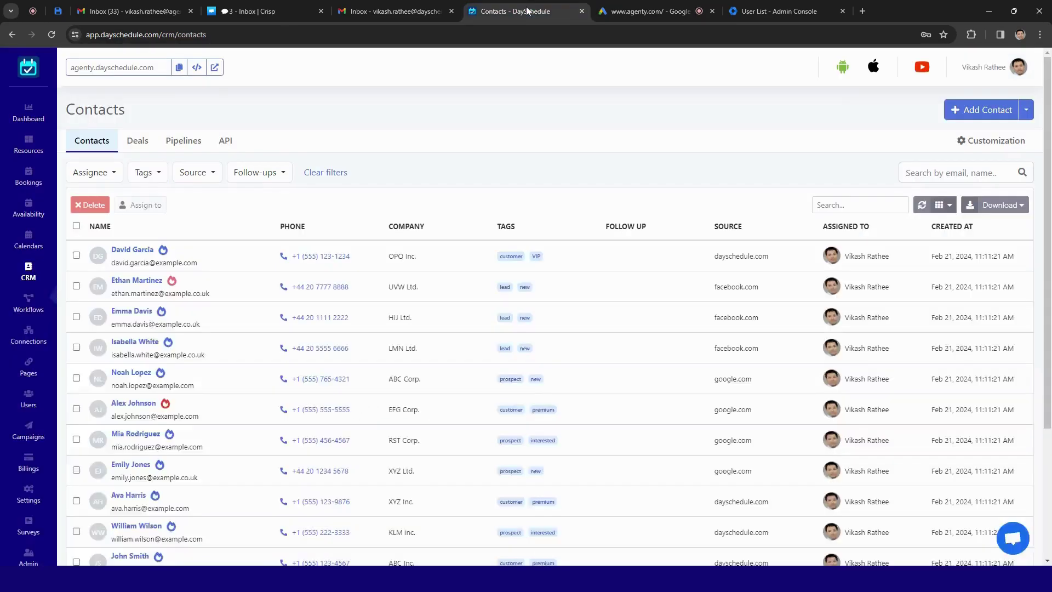
pyautogui.click(225, 142)
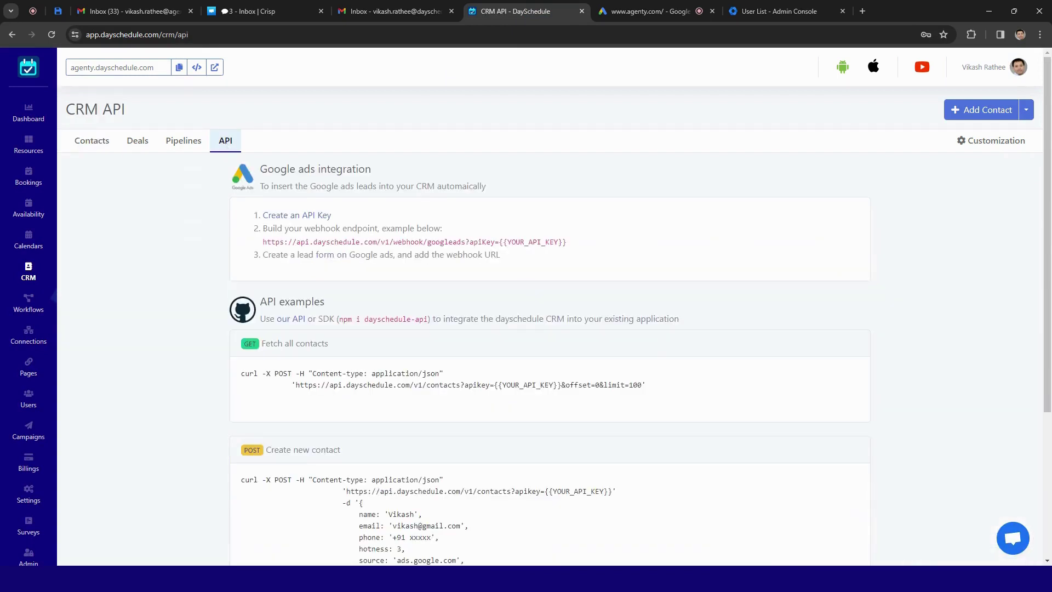
pyautogui.moveTo(263, 242); pyautogui.dragTo(465, 242)
pyautogui.hotkey('ctrl', 'c')
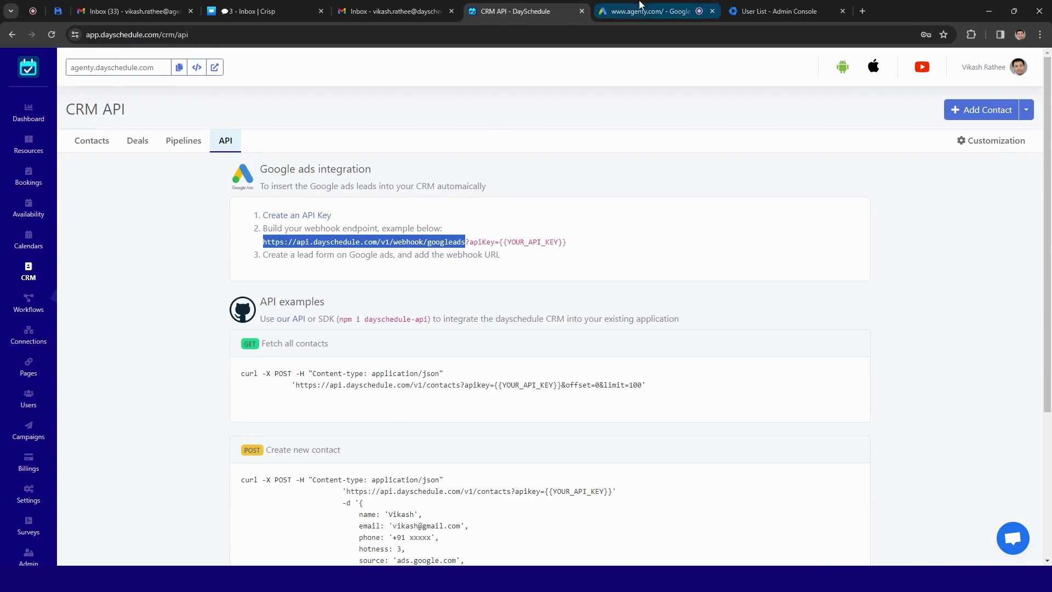
pyautogui.click(655, 11)
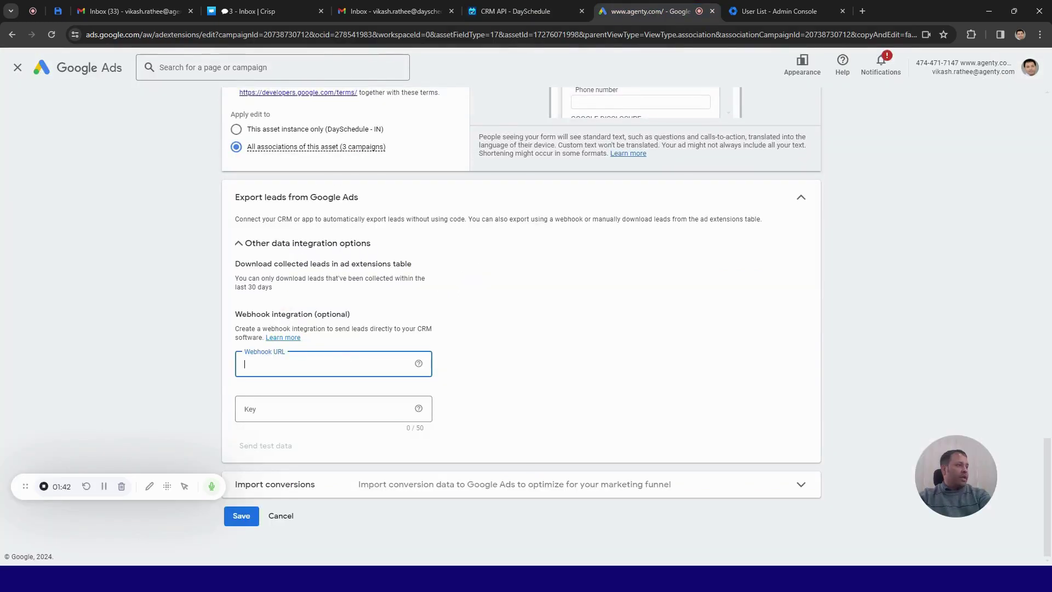
pyautogui.hotkey('ctrl', 'v')
pyautogui.click(470, 404)
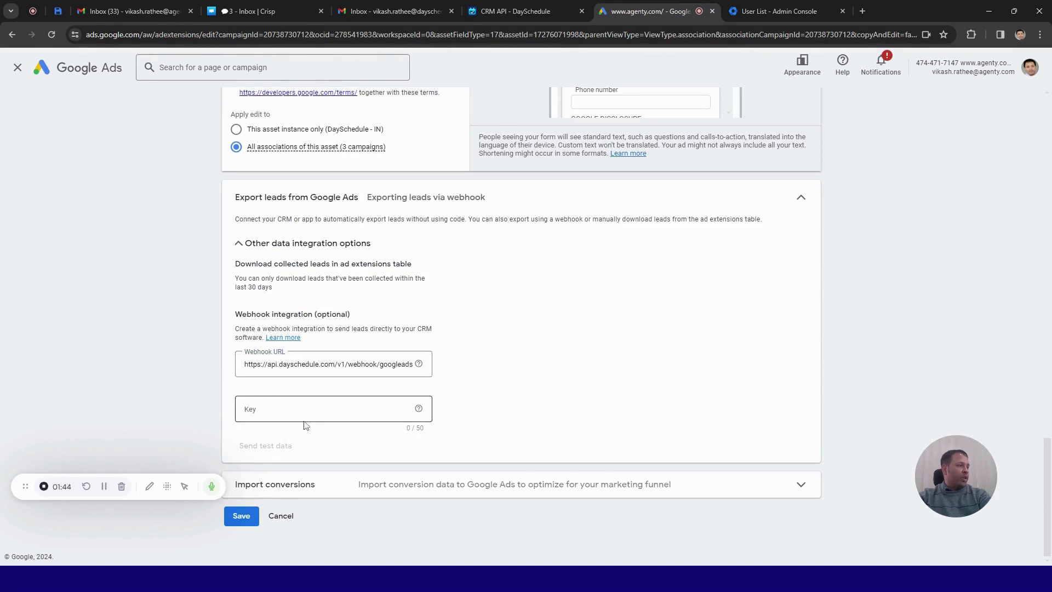
pyautogui.click(277, 408)
pyautogui.hotkey('ctrl', 'shift', 'Tab')
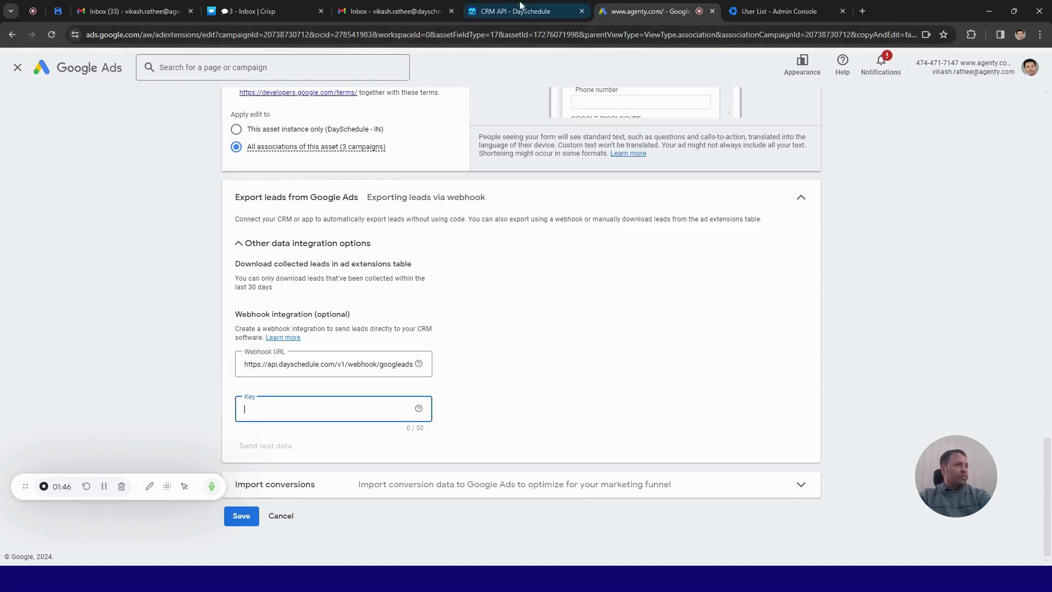
# - Create and copy a 'Google ads' API key with Read, Create, Update and Delete Contacts access
pyautogui.click(30, 498)
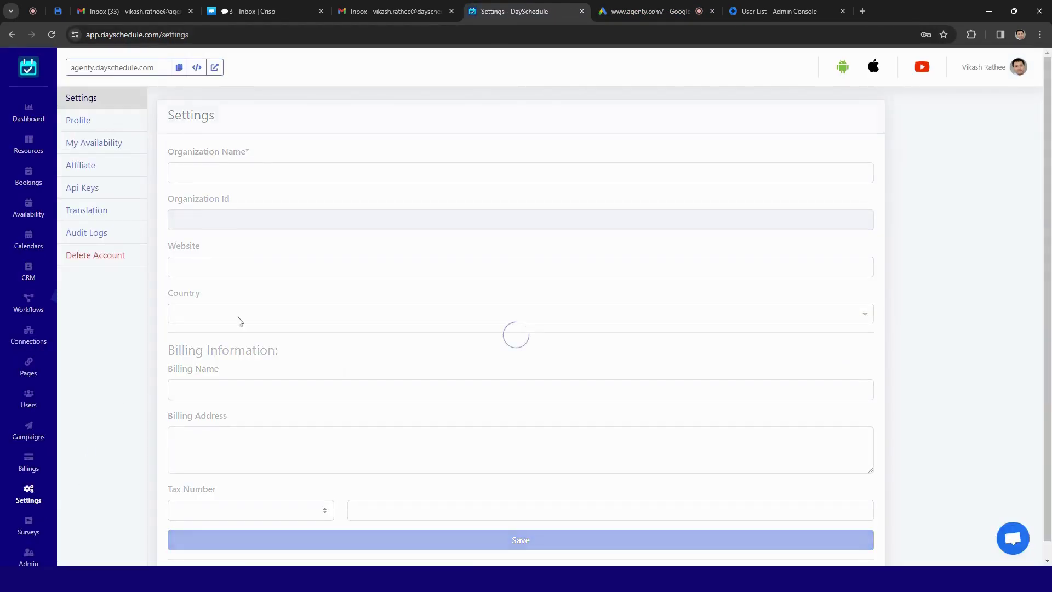
pyautogui.click(103, 191)
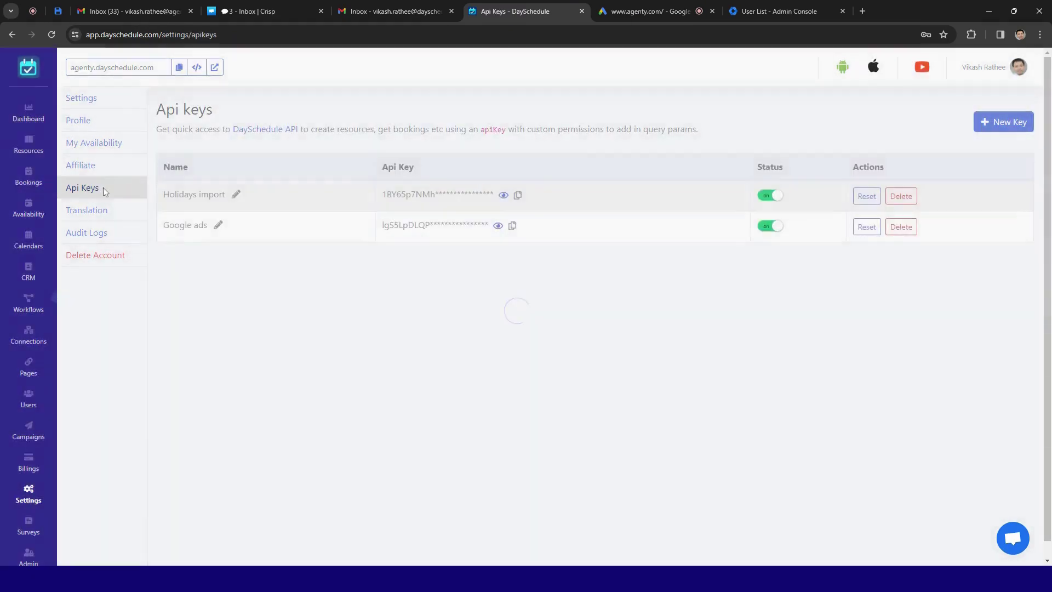
pyautogui.click(1000, 121)
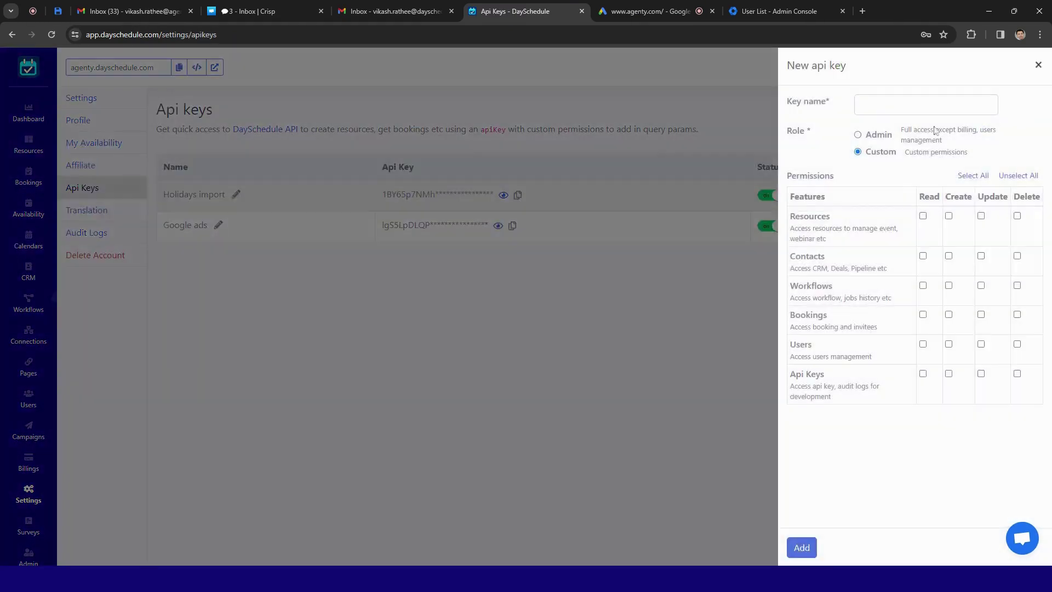
pyautogui.click(861, 107)
pyautogui.click(948, 256)
pyautogui.click(924, 257)
pyautogui.click(981, 256)
pyautogui.click(1017, 256)
pyautogui.click(806, 552)
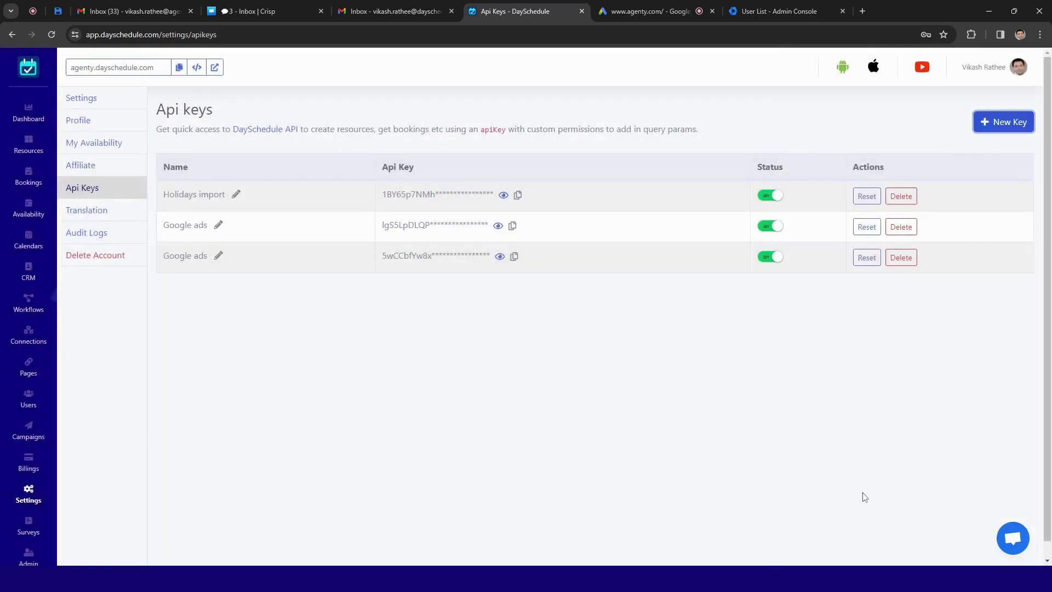
pyautogui.click(515, 257)
# - Paste the DaySchedule API key into the lead form's webhook Key field
pyautogui.click(677, 9)
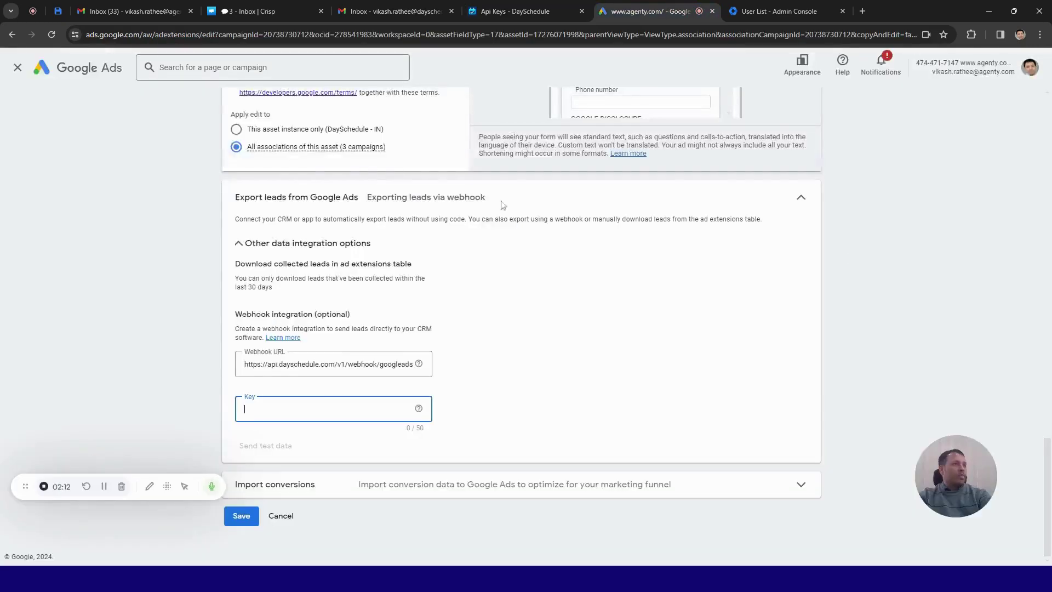
pyautogui.hotkey('ctrl', 'v')
pyautogui.click(486, 418)
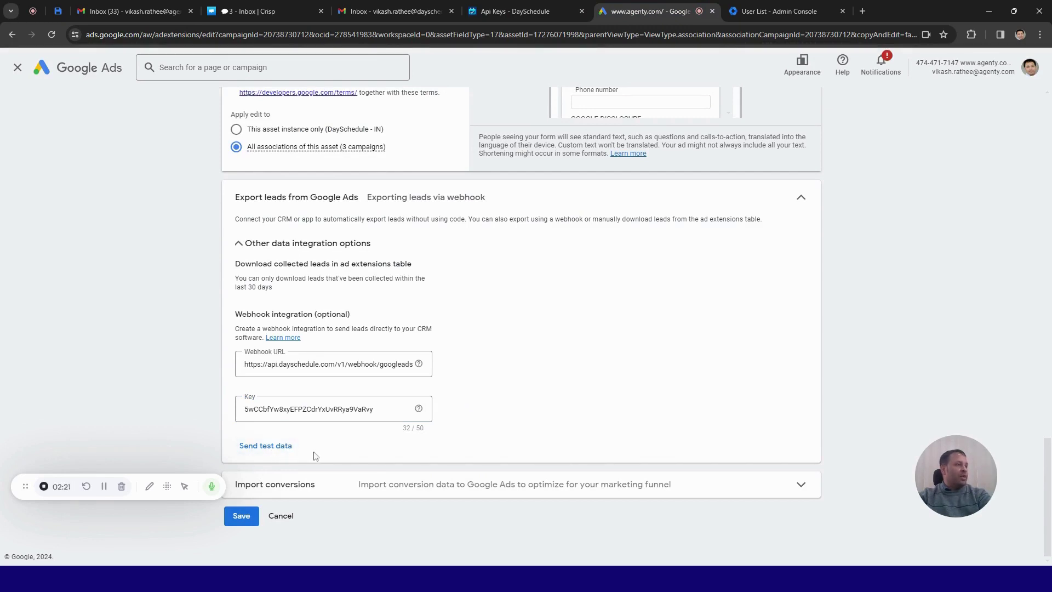
# - Send test data to the webhook and check its full name, phone and email fields
pyautogui.click(283, 448)
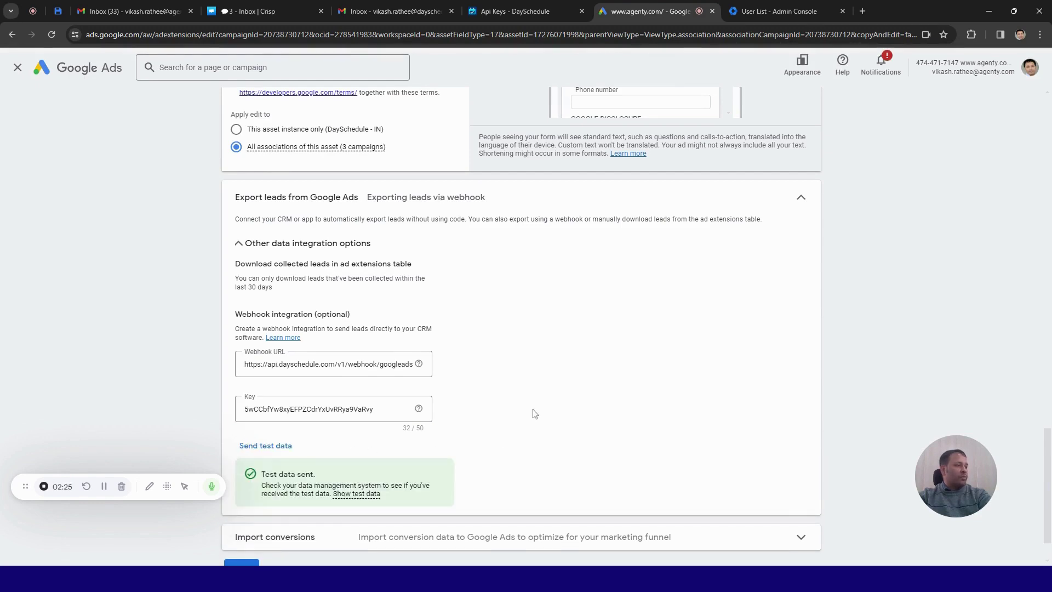
pyautogui.scroll(-2, 534, 413)
pyautogui.moveTo(356, 441)
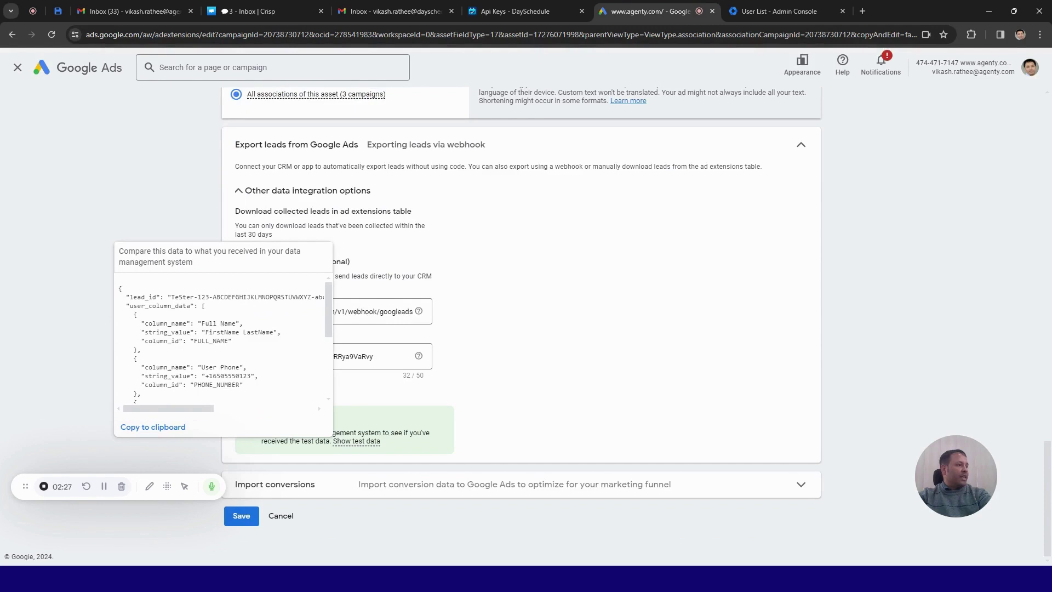
pyautogui.moveTo(209, 332); pyautogui.dragTo(278, 332)
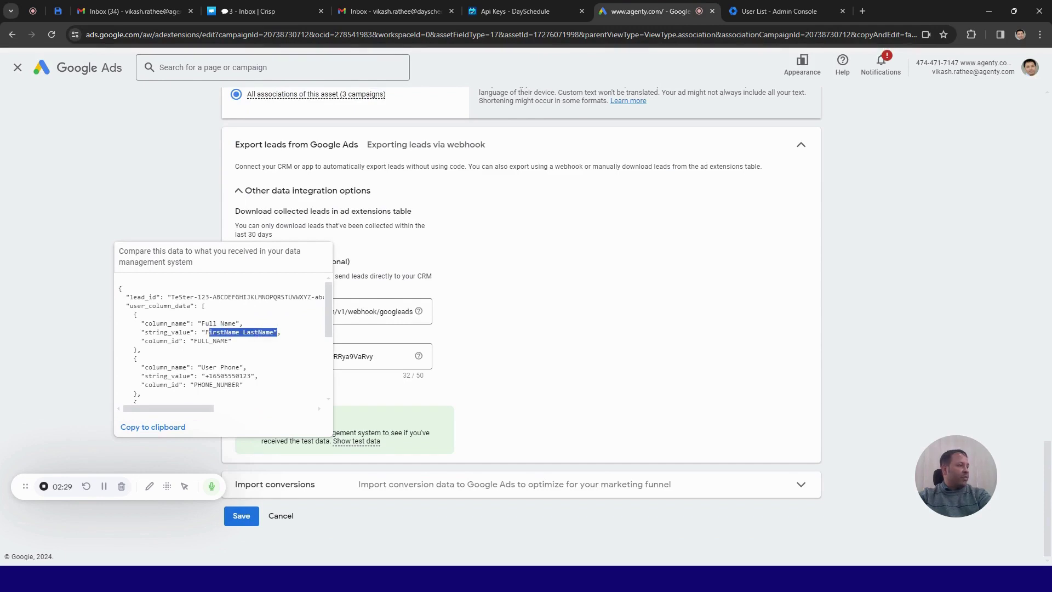
pyautogui.moveTo(206, 376); pyautogui.dragTo(239, 376)
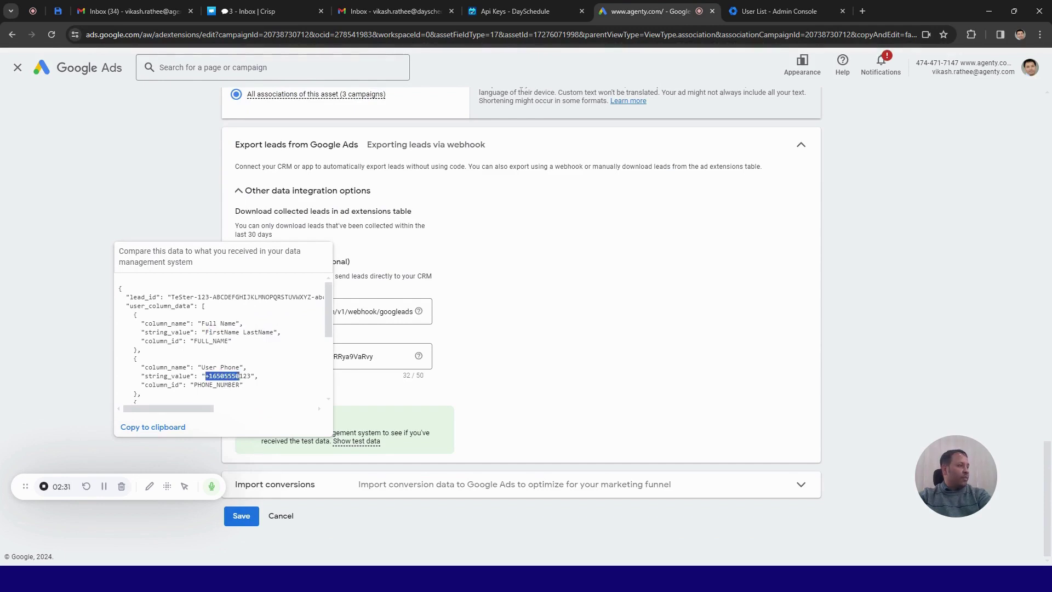
pyautogui.scroll(-2, 257, 350)
pyautogui.scroll(1, 241, 345)
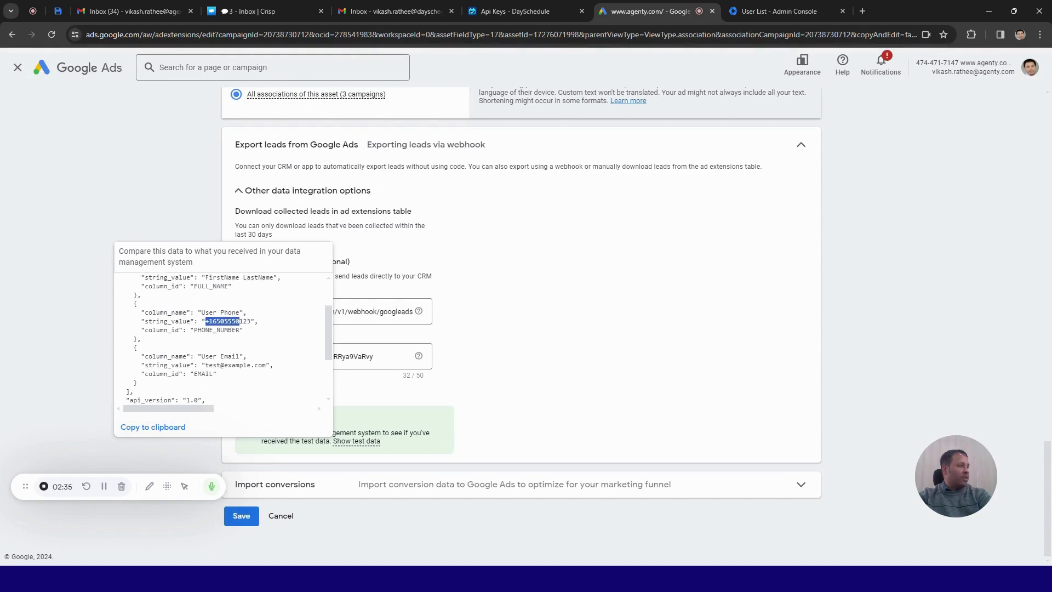
pyautogui.moveTo(205, 365); pyautogui.dragTo(252, 365)
pyautogui.click(535, 11)
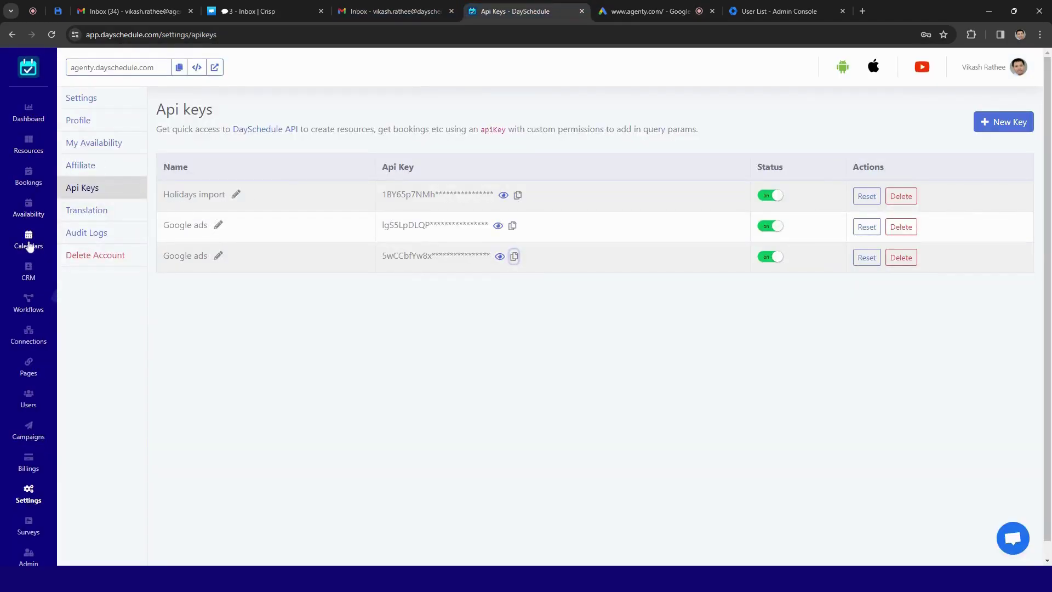
pyautogui.click(29, 271)
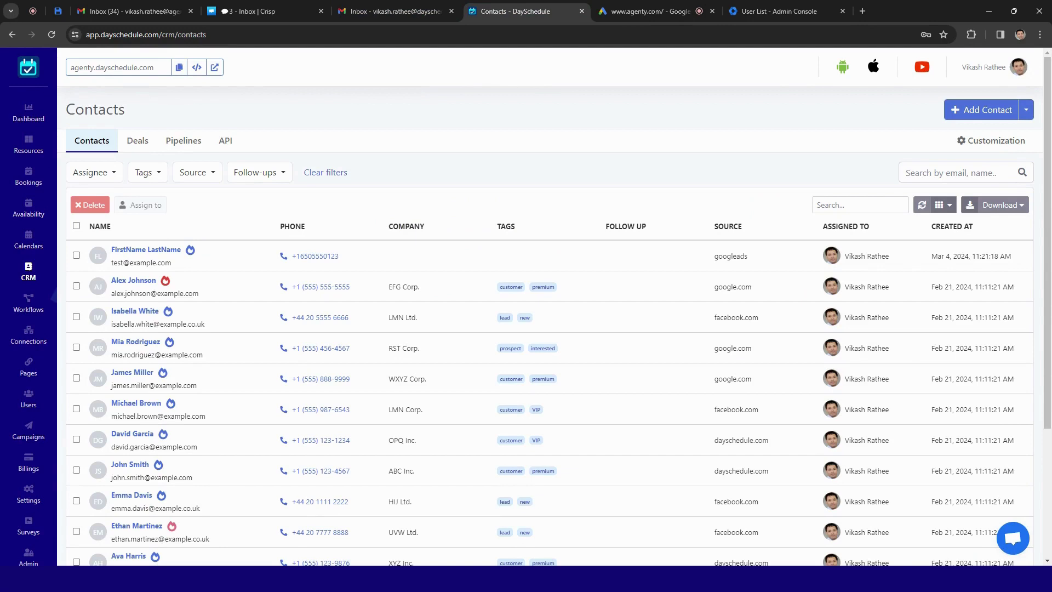
pyautogui.tripleClick(210, 269)
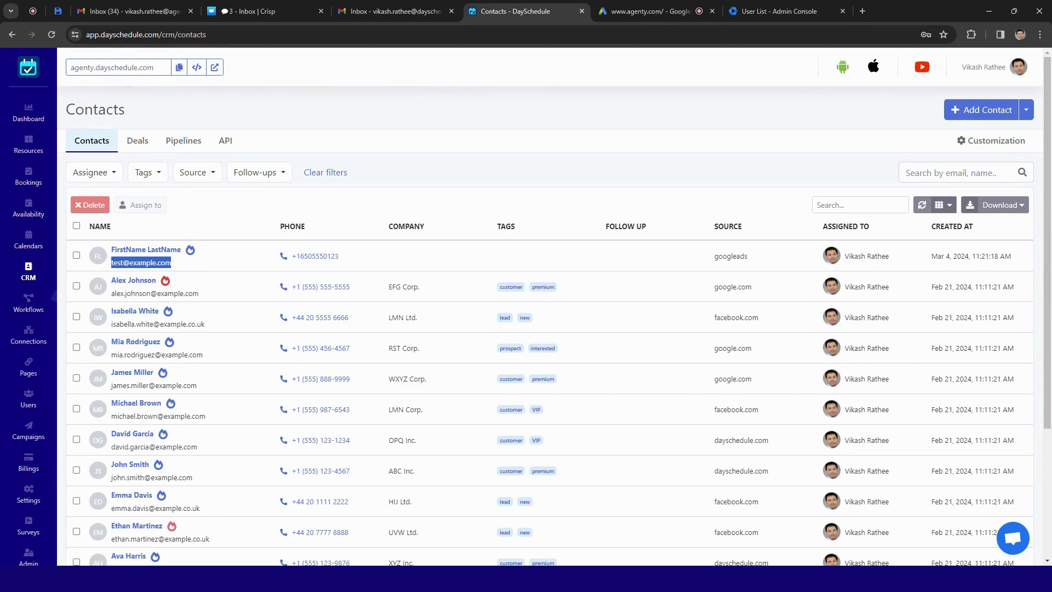
pyautogui.doubleClick(730, 258)
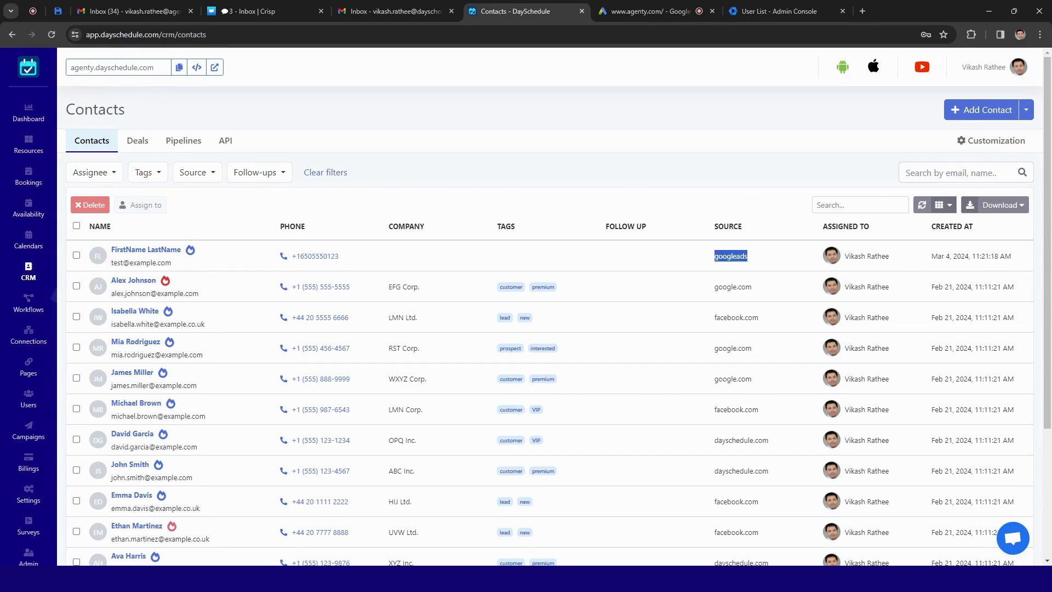
pyautogui.moveTo(845, 255); pyautogui.dragTo(904, 261)
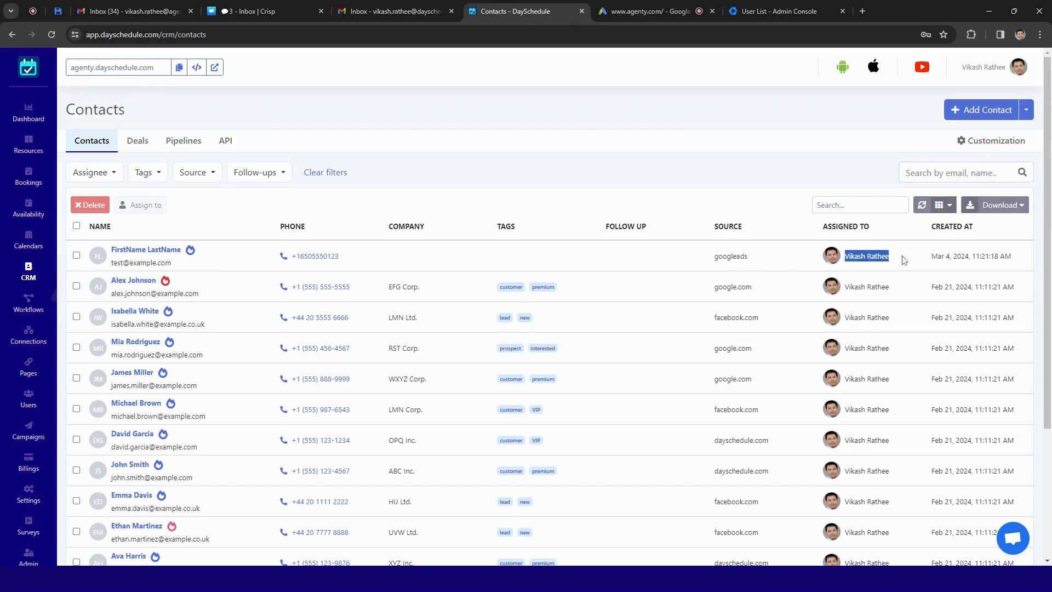
# - Review the FirstName LastName contact's details, deals and activity, then return to Google Ads
pyautogui.click(148, 253)
pyautogui.click(847, 145)
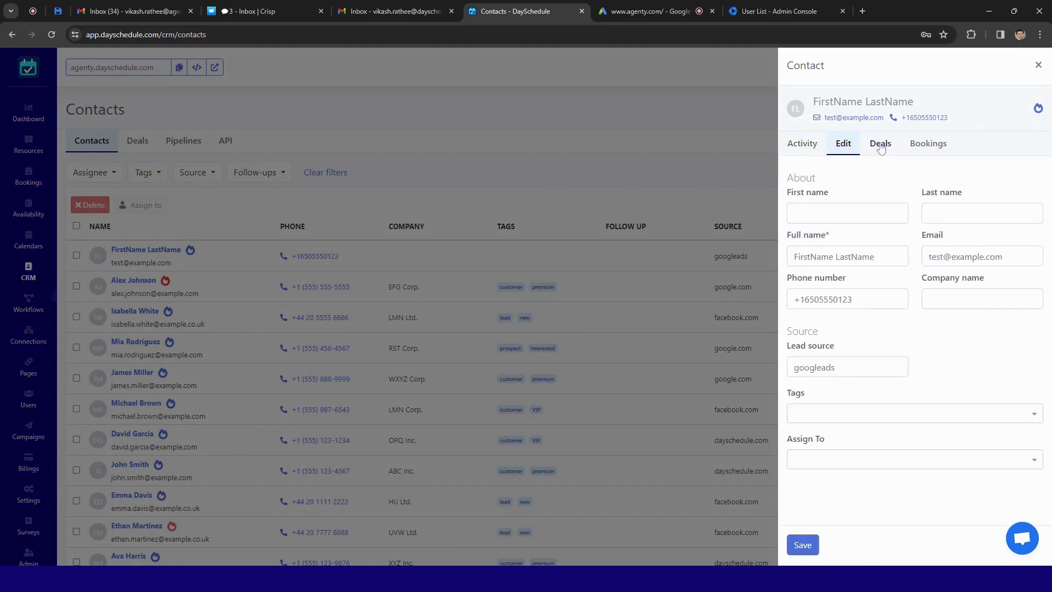
pyautogui.click(879, 145)
pyautogui.click(810, 145)
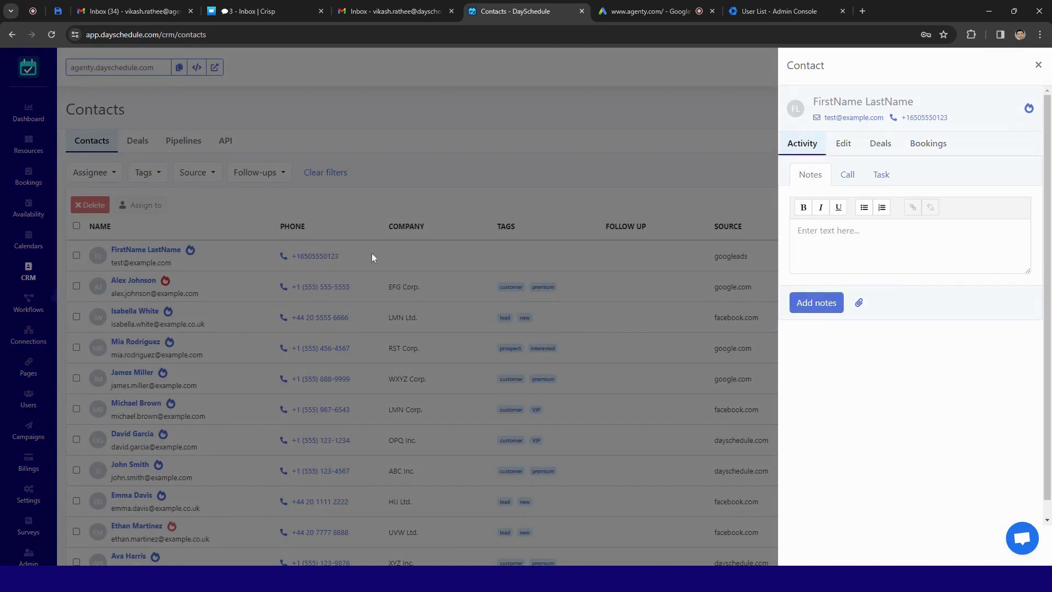
pyautogui.click(418, 183)
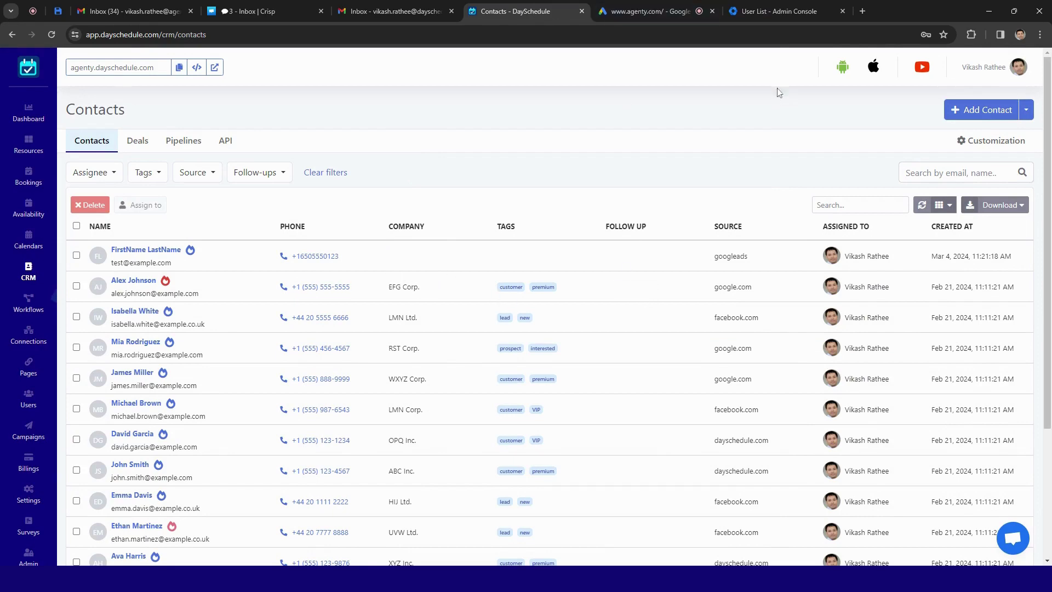
pyautogui.click(667, 6)
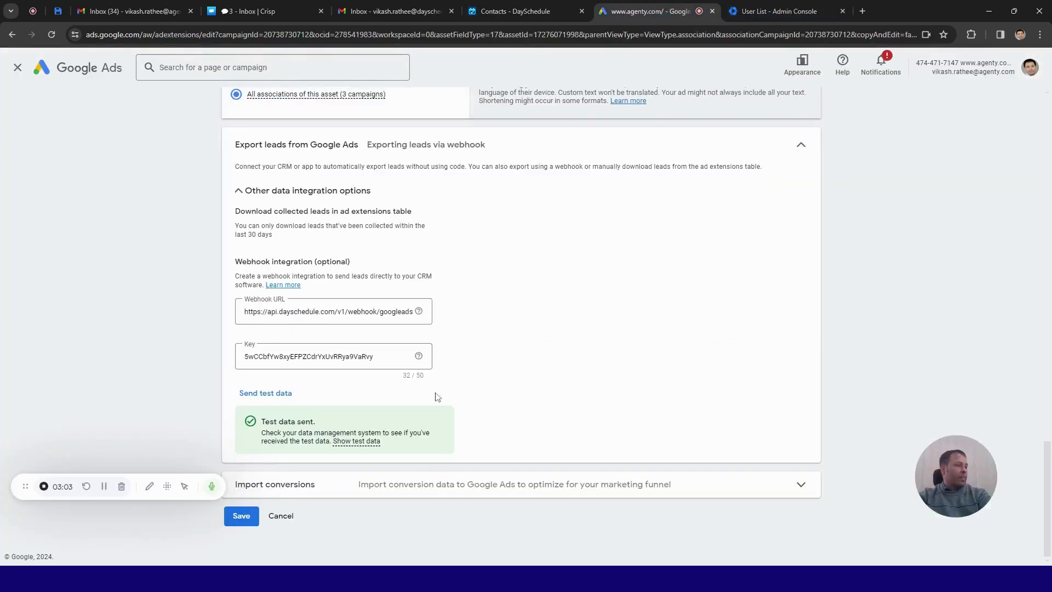
# - Save the Appointment scheduling tool lead form with its DaySchedule webhook URL and key
pyautogui.click(251, 522)
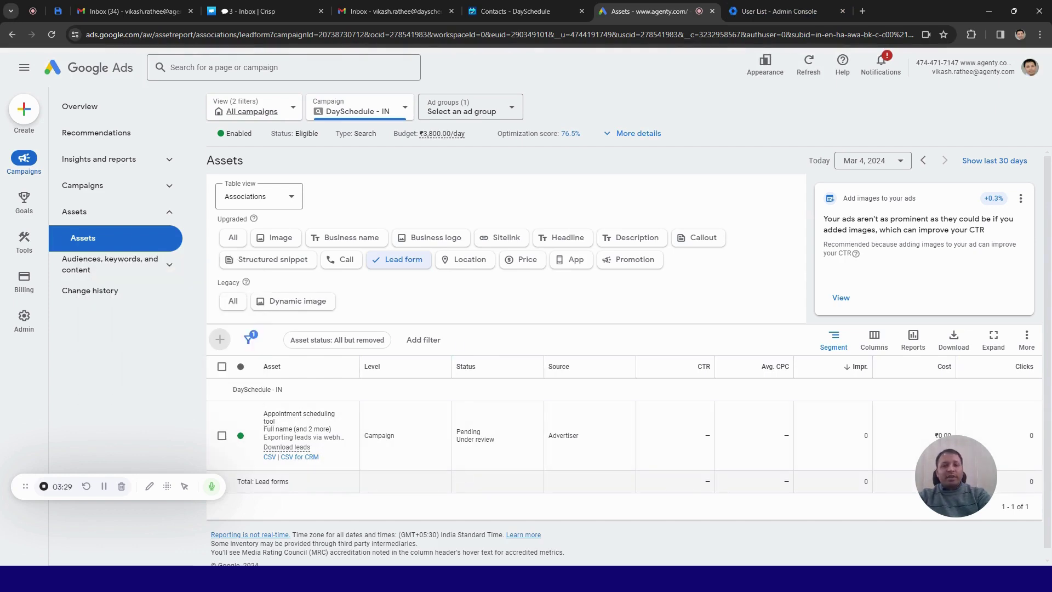
# - Open dayschedule.com's 'How to Integrate DaySchedule CRM with Google Ads?' guide at Assign Lead
pyautogui.click(861, 11)
pyautogui.write('dayschedule.com')
pyautogui.press('Return')
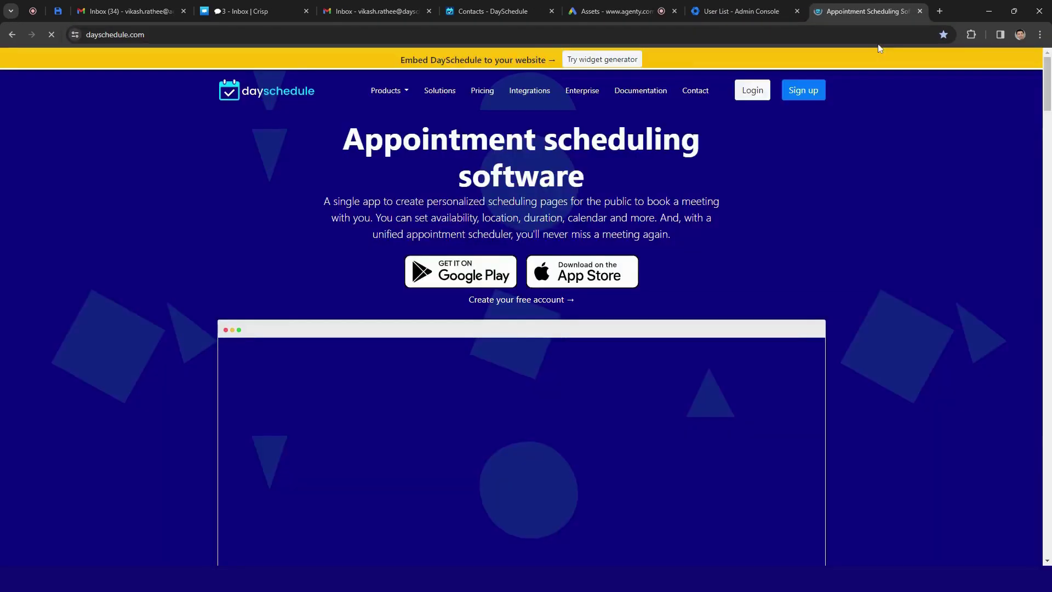
pyautogui.click(639, 92)
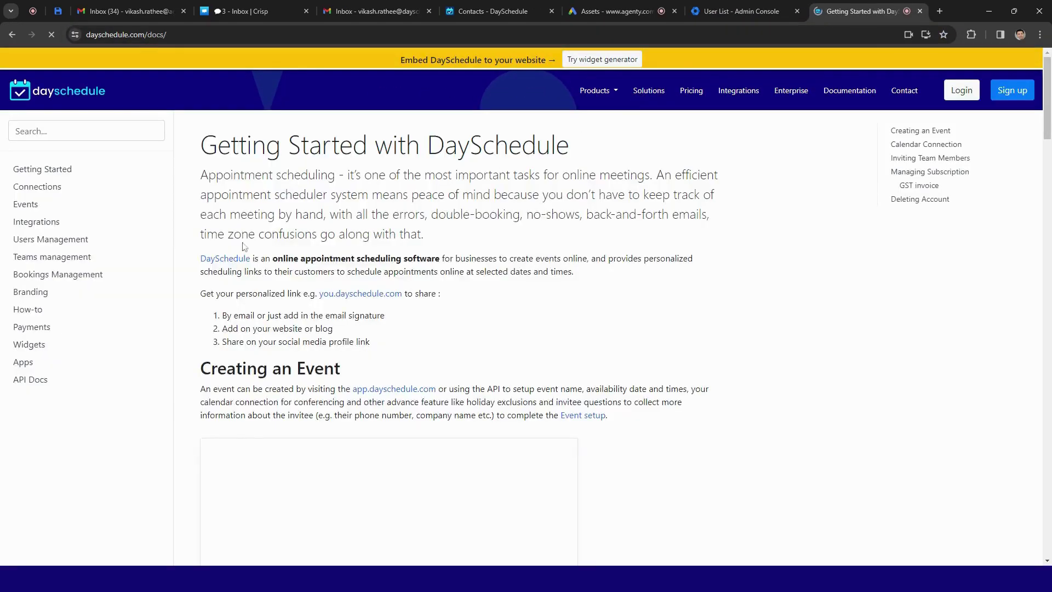
pyautogui.click(35, 310)
pyautogui.click(76, 336)
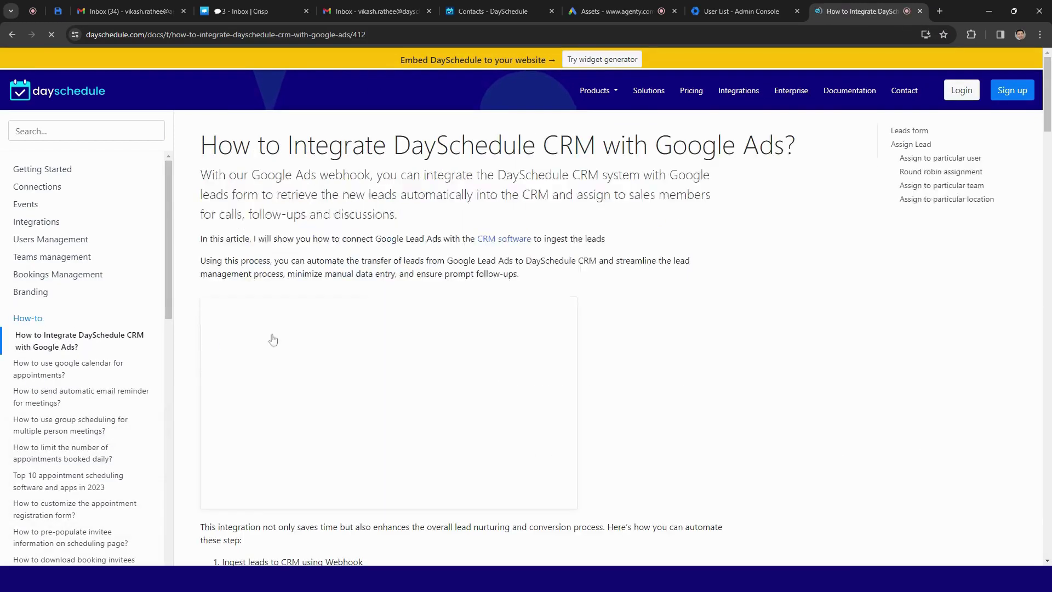
pyautogui.click(911, 146)
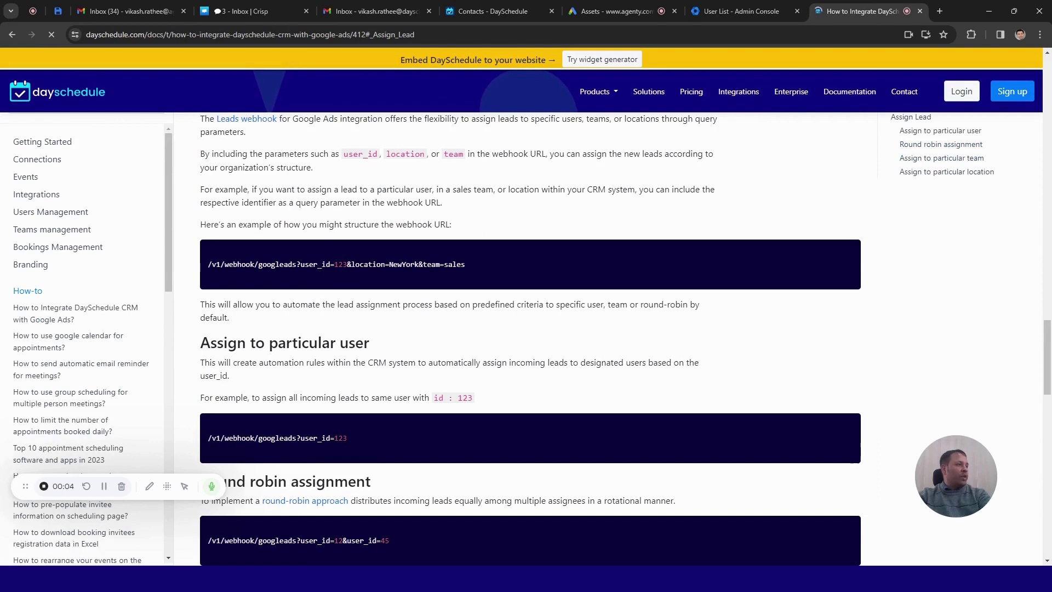
# - Highlight the user_id=123 parameter and the round-robin user_id=12&user_id=45 example
pyautogui.moveTo(301, 265); pyautogui.dragTo(347, 269)
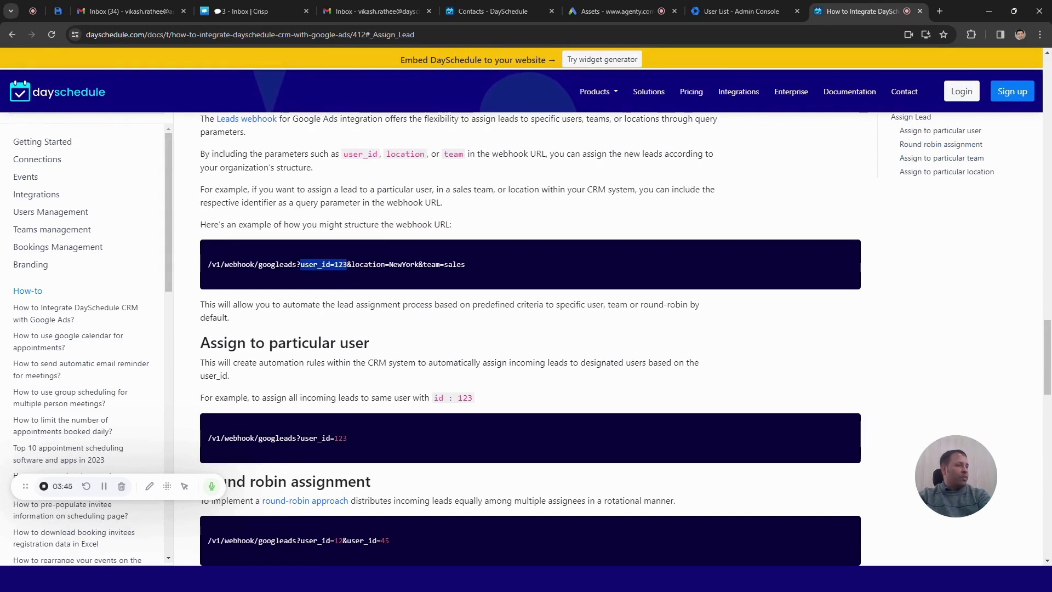
pyautogui.doubleClick(340, 264)
pyautogui.scroll(-2, 402, 288)
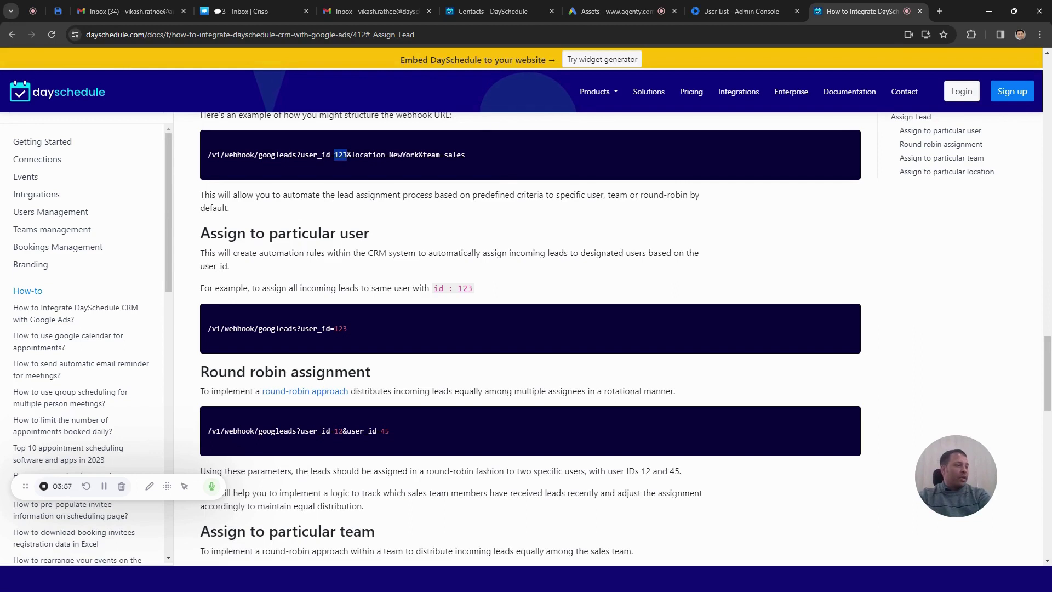
pyautogui.doubleClick(339, 430)
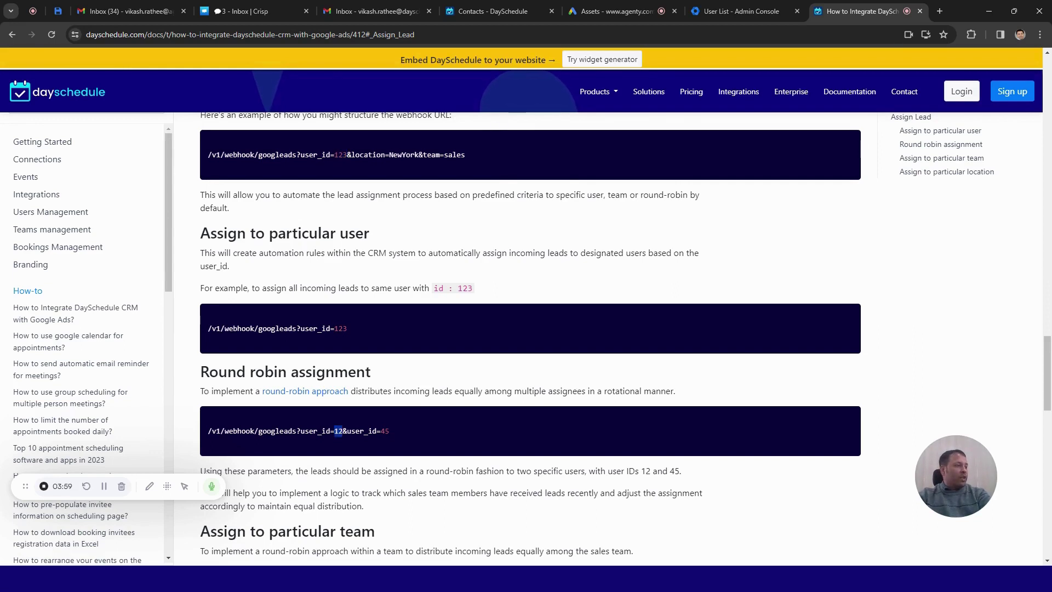
pyautogui.doubleClick(379, 430)
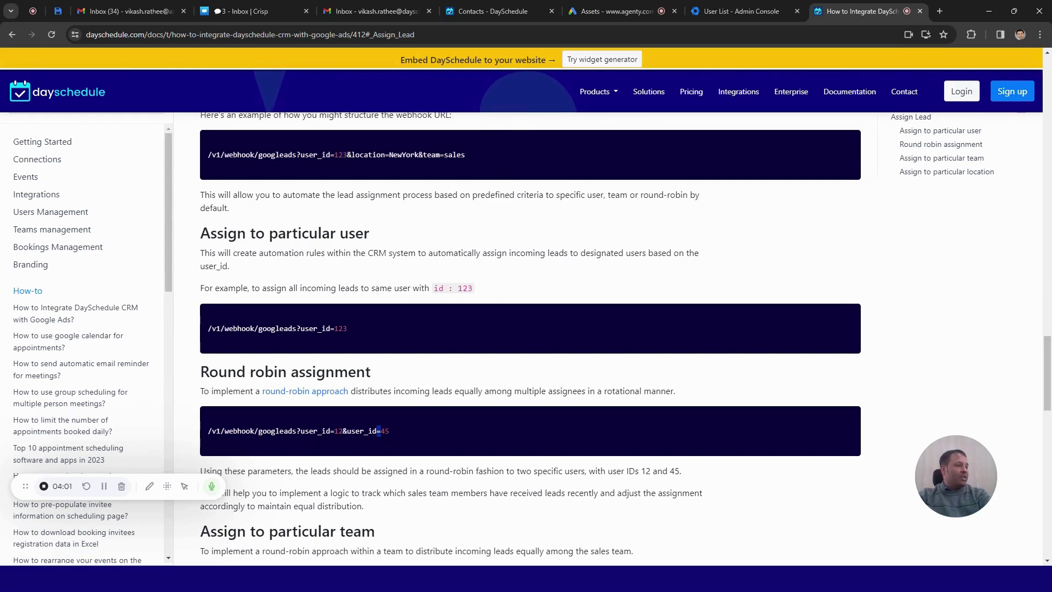
pyautogui.moveTo(296, 431); pyautogui.dragTo(386, 432)
pyautogui.click(316, 440)
pyautogui.moveTo(300, 430); pyautogui.dragTo(391, 432)
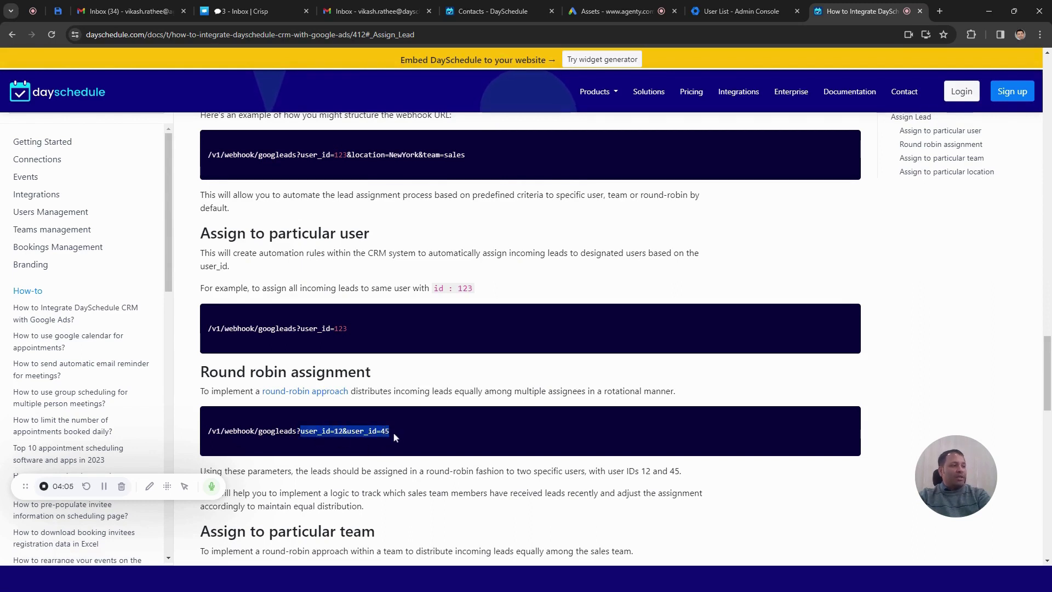